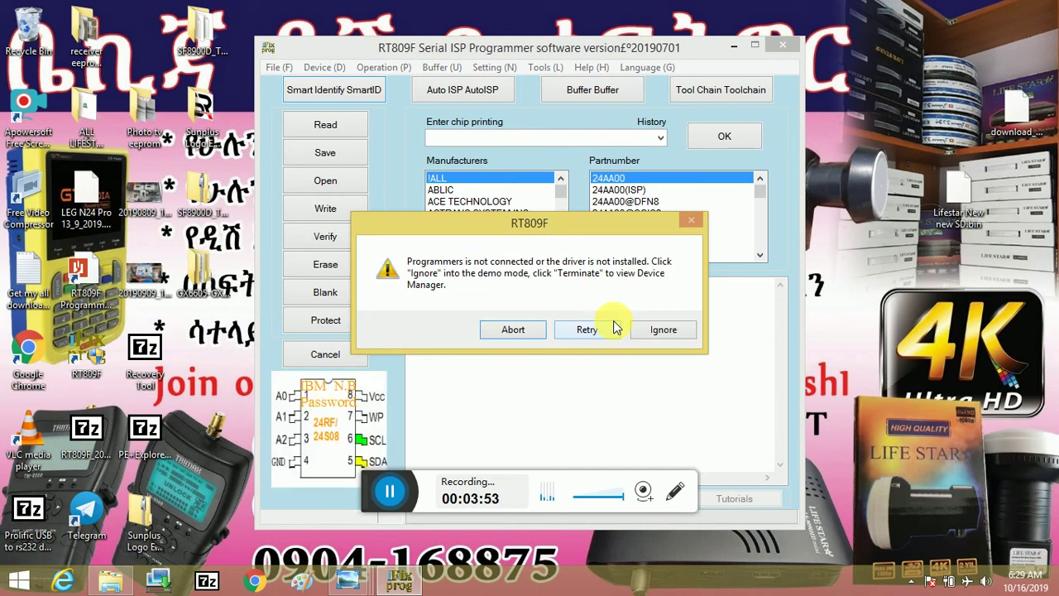
# Ignore the missing-programmer warning, then close the RT809F programmer software and start it again from the desktop.
pyautogui.click(661, 329)
pyautogui.click(779, 40)
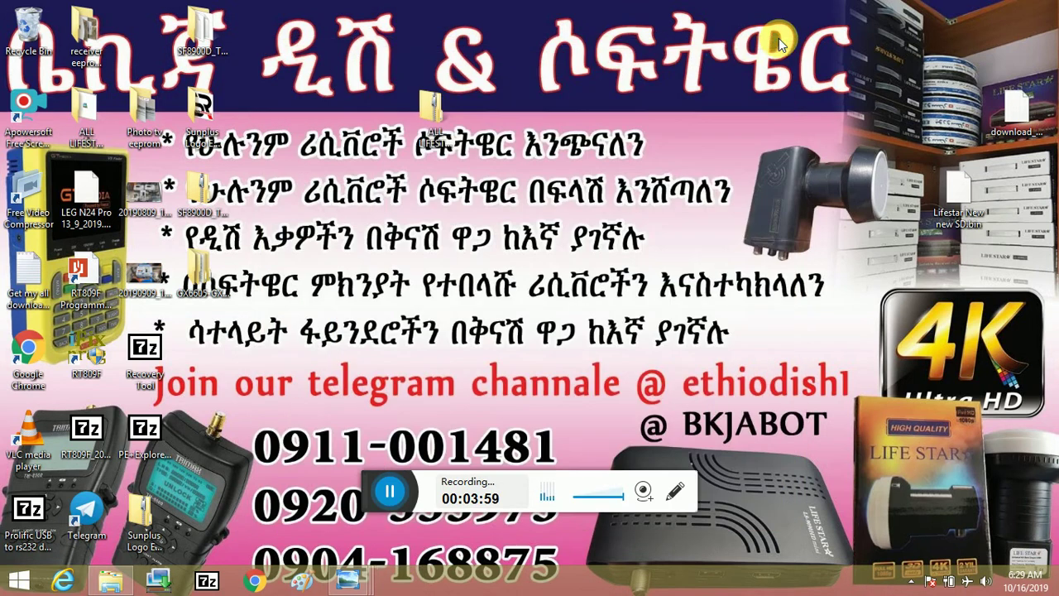
pyautogui.doubleClick(83, 361)
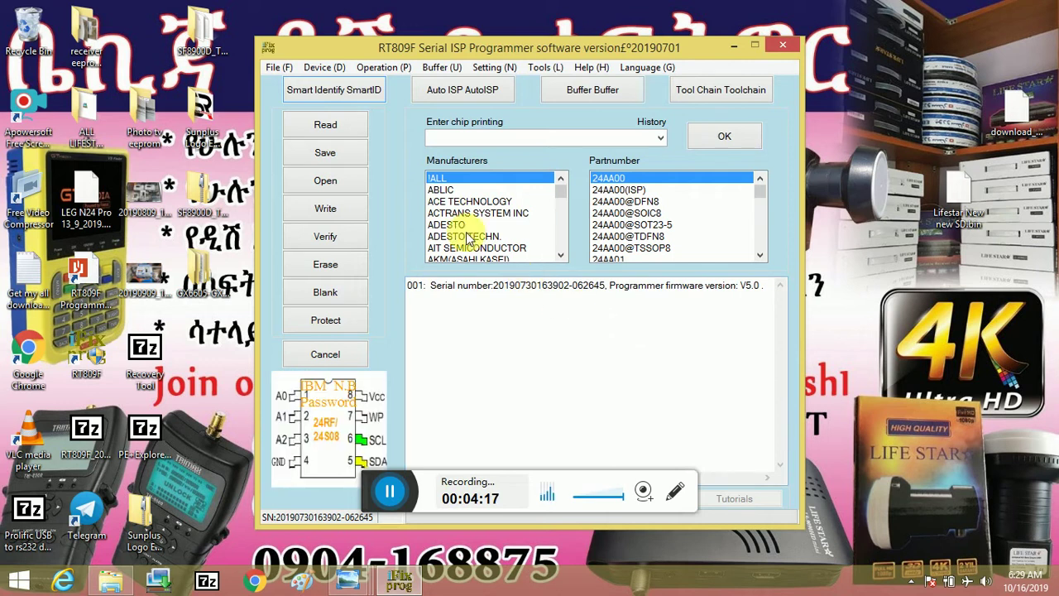
# Identify the connected flash chip with Smart Identify and read its contents.
pyautogui.click(343, 97)
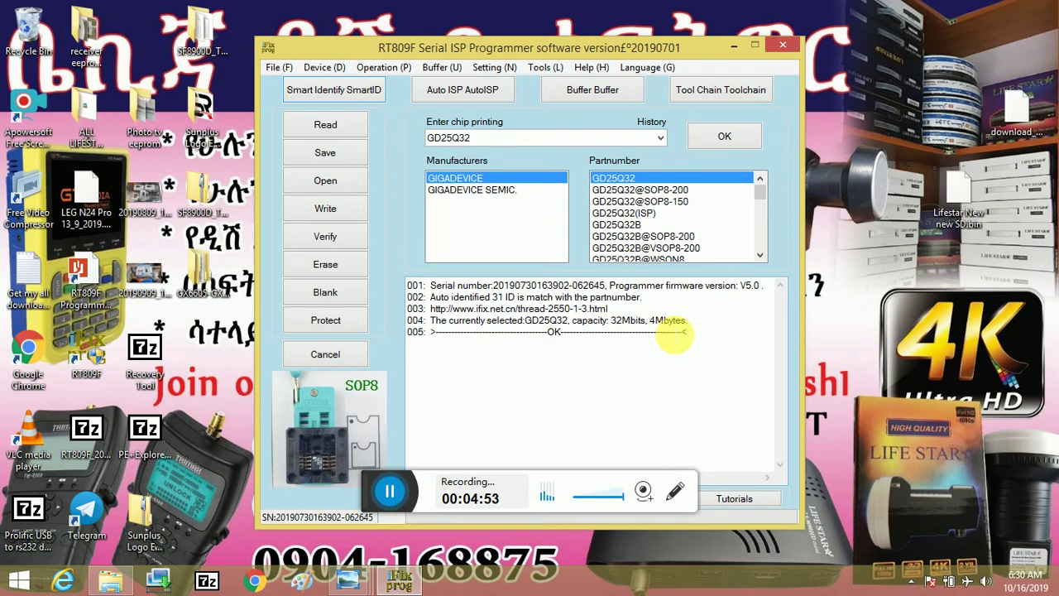
pyautogui.click(310, 131)
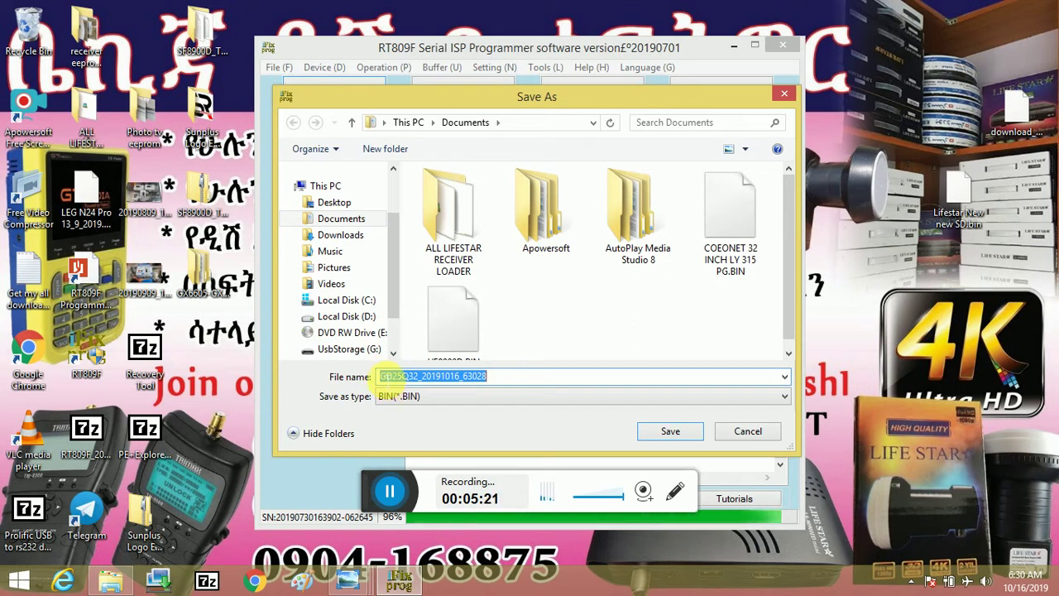
pyautogui.click(389, 375)
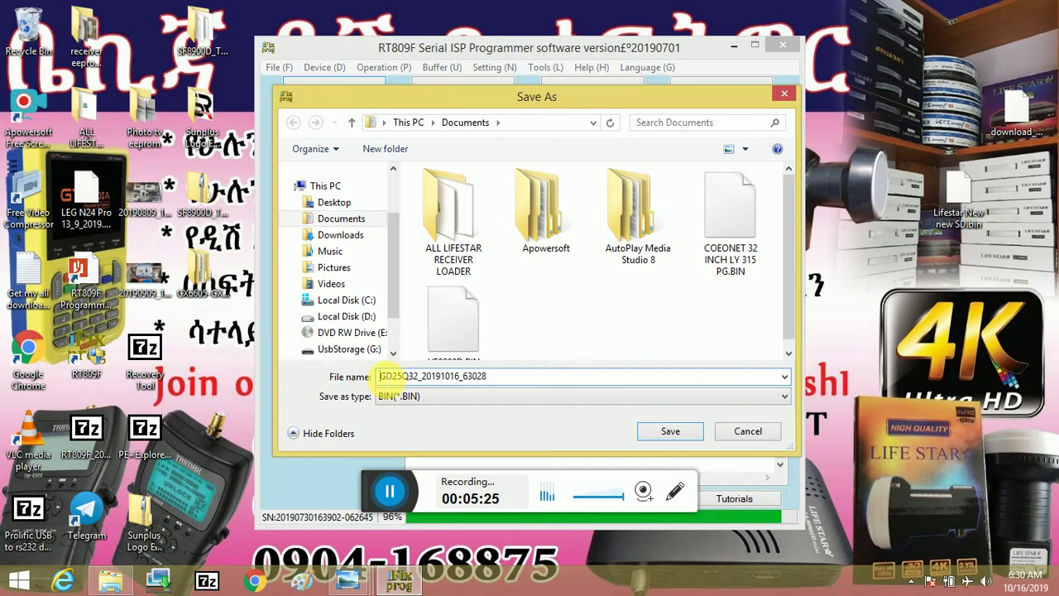
pyautogui.write('CO')
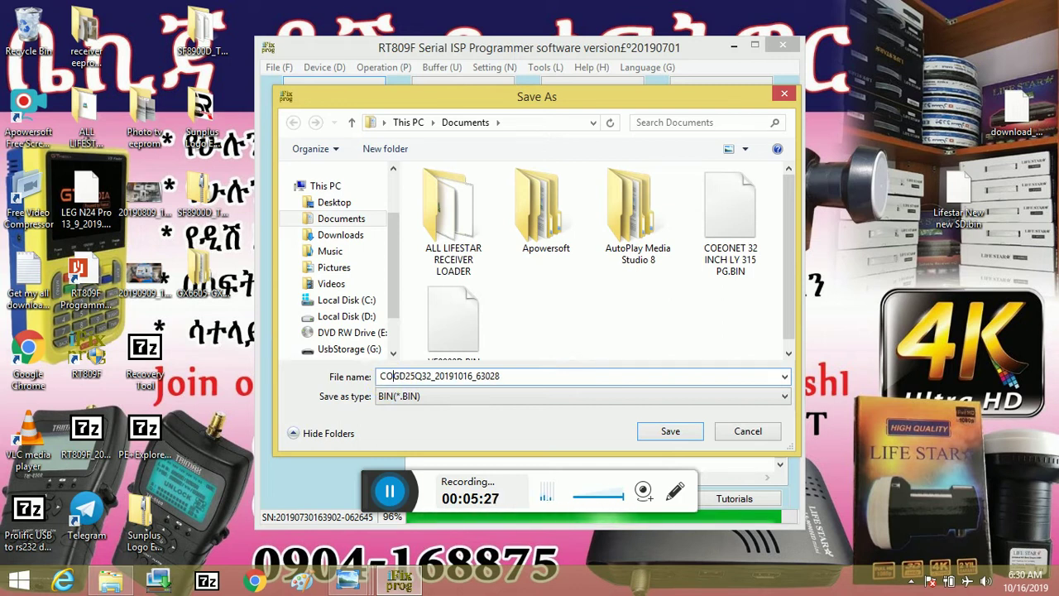
pyautogui.write('RON')
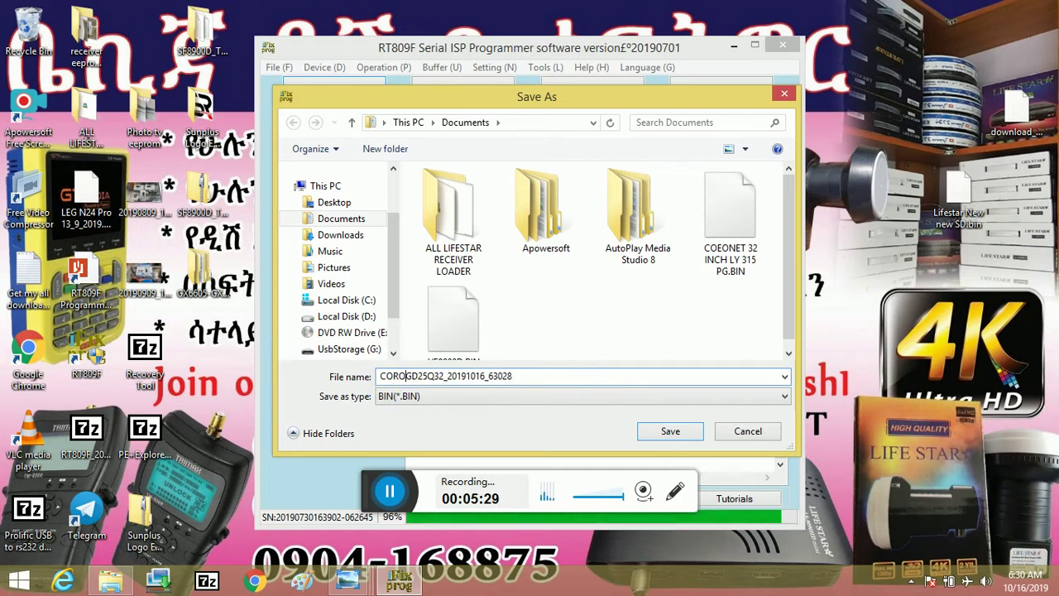
pyautogui.write('ET ')
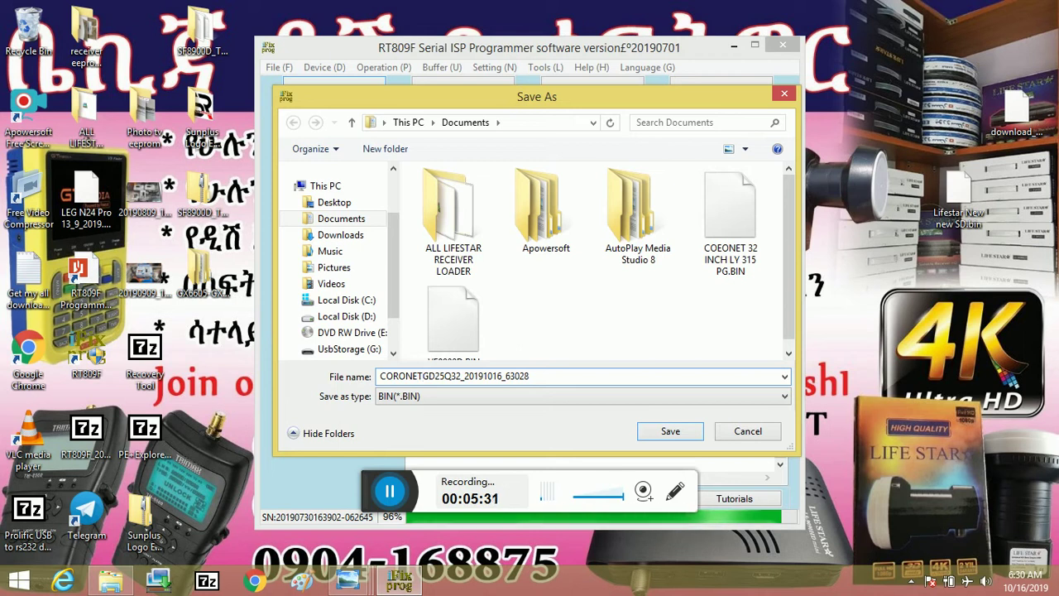
pyautogui.write('HD N')
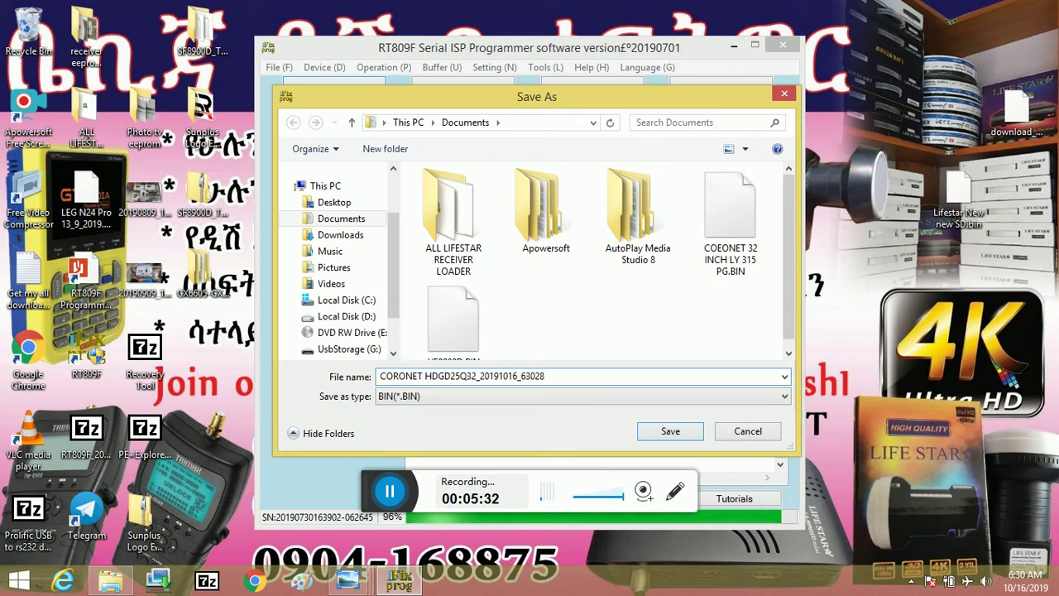
pyautogui.write('EW')
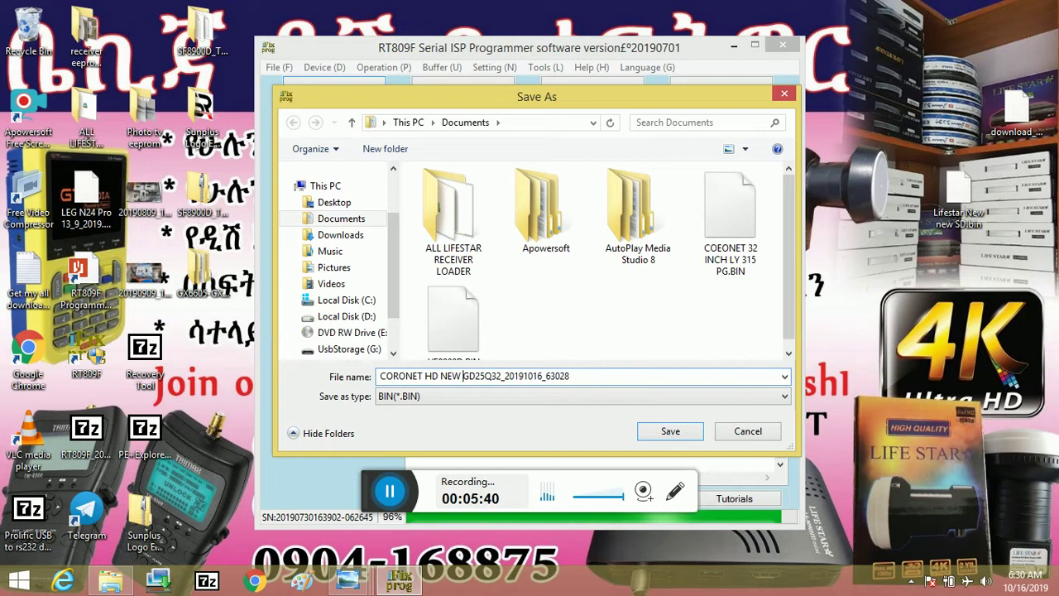
pyautogui.click(463, 376)
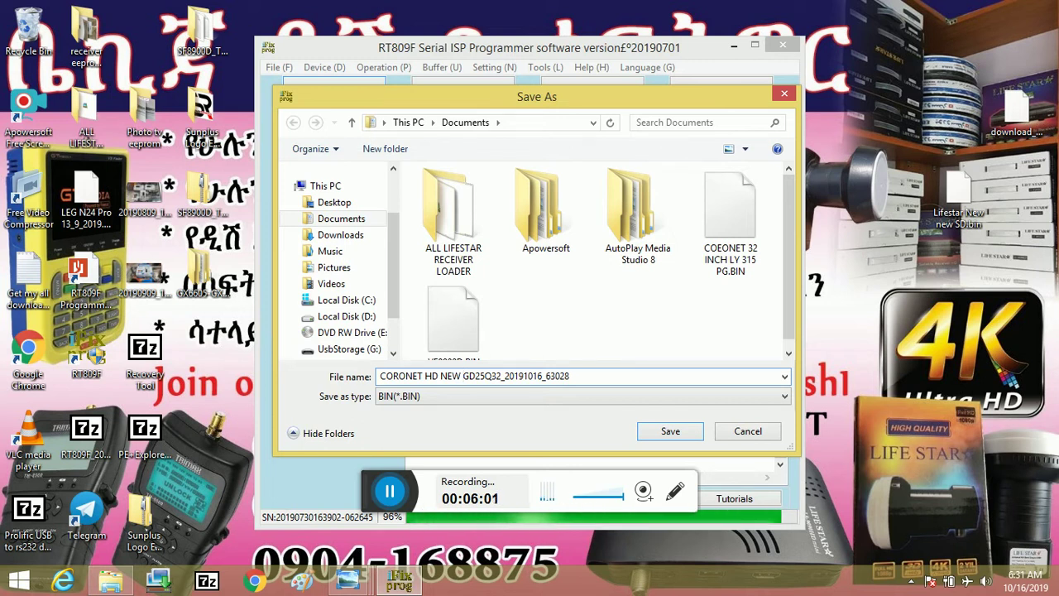
pyautogui.press('BackSpace')
pyautogui.press('BackSpace')
pyautogui.press('BackSpace')
pyautogui.press('BackSpace')
pyautogui.press('BackSpace')
pyautogui.press('BackSpace')
pyautogui.press('BackSpace')
pyautogui.press('BackSpace')
pyautogui.press('BackSpace')
pyautogui.press('BackSpace')
pyautogui.press('BackSpace')
pyautogui.press('BackSpace')
pyautogui.press('BackSpace')
pyautogui.press('BackSpace')
pyautogui.press('BackSpace')
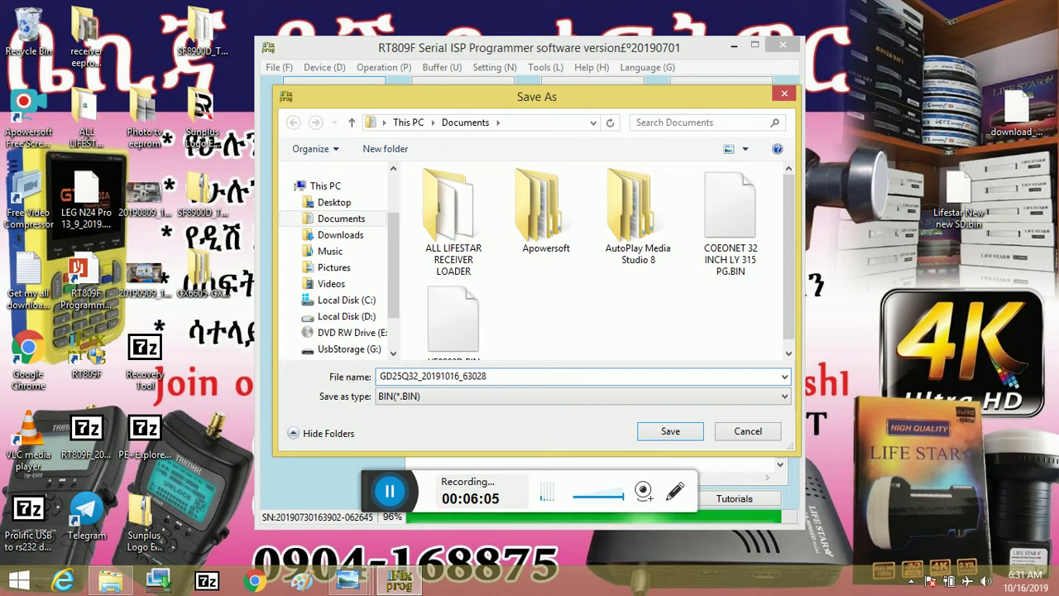
pyautogui.write('LS9200HD')
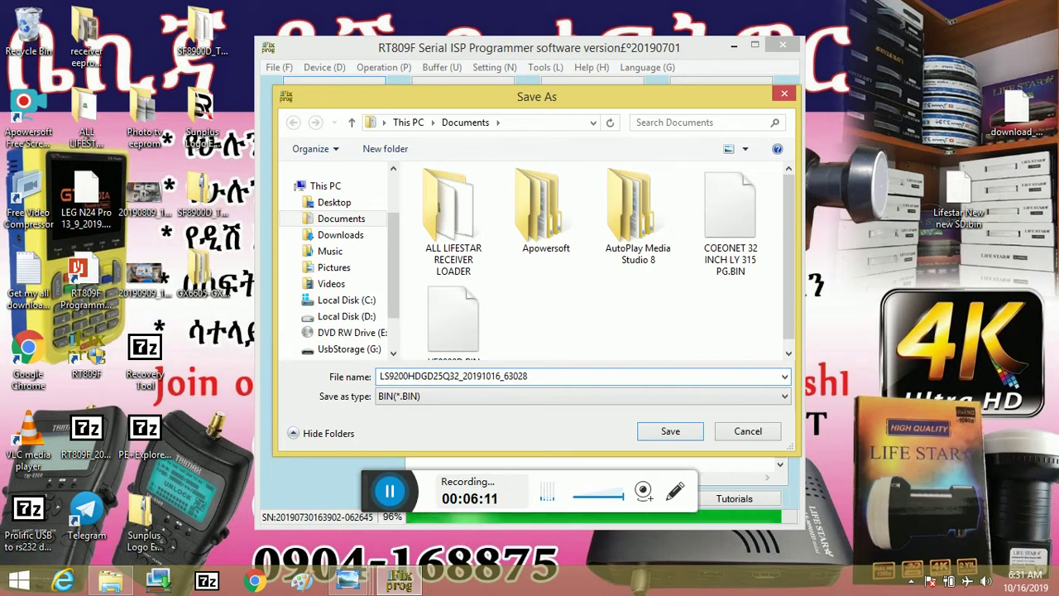
pyautogui.press('BackSpace')
pyautogui.press('BackSpace')
pyautogui.press('BackSpace')
pyautogui.press('BackSpace')
pyautogui.press('BackSpace')
pyautogui.press('BackSpace')
pyautogui.press('BackSpace')
pyautogui.press('BackSpace')
# Save the chip dump in Documents as a BIN file, adding "CORONER HD NEW" in front of the suggested name.
pyautogui.write('CORONER ')
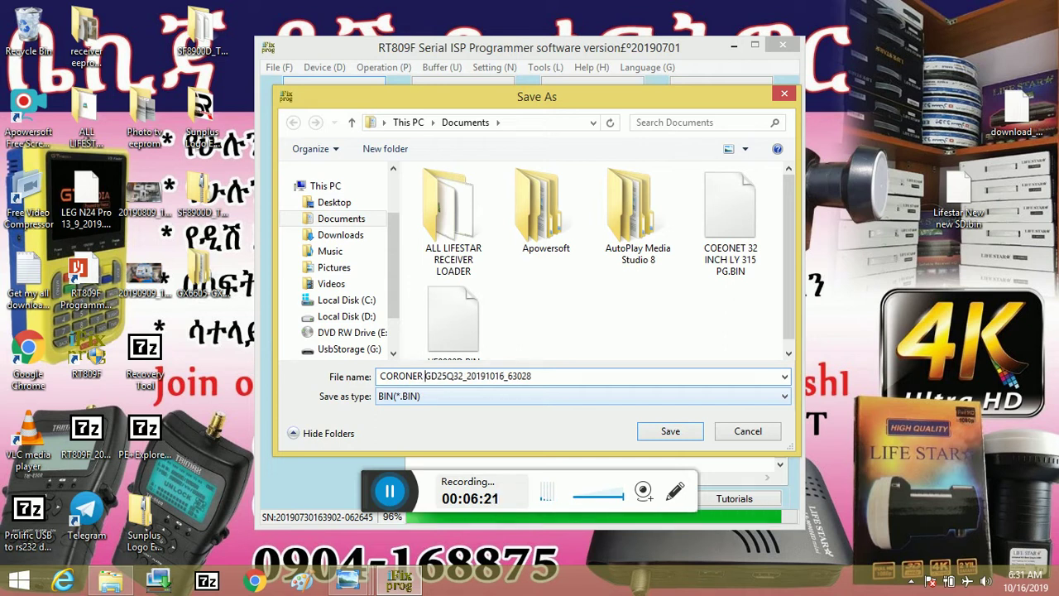
pyautogui.write('HD')
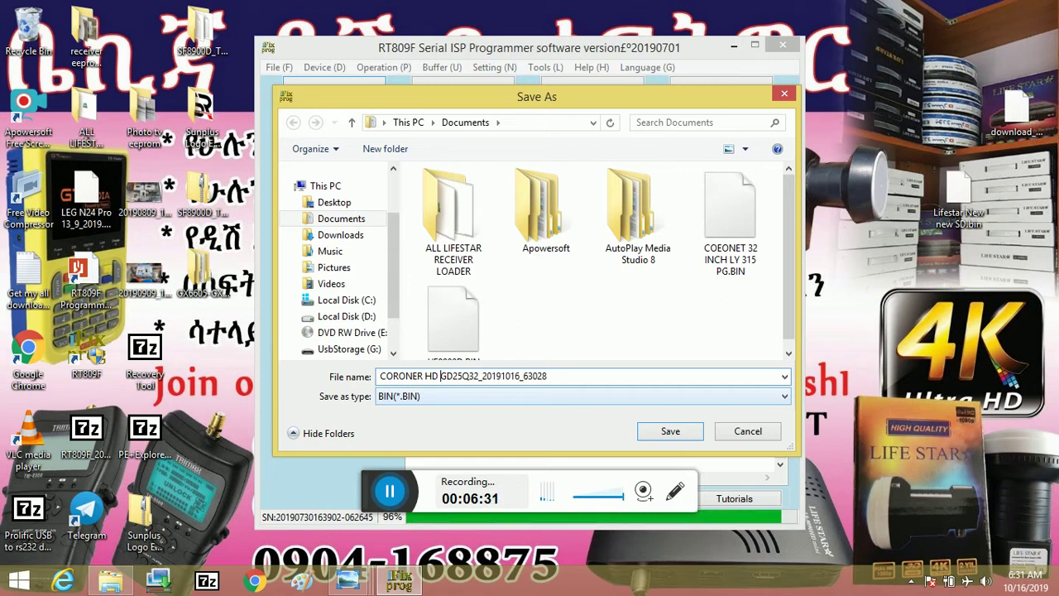
pyautogui.click(439, 376)
pyautogui.write('NEW')
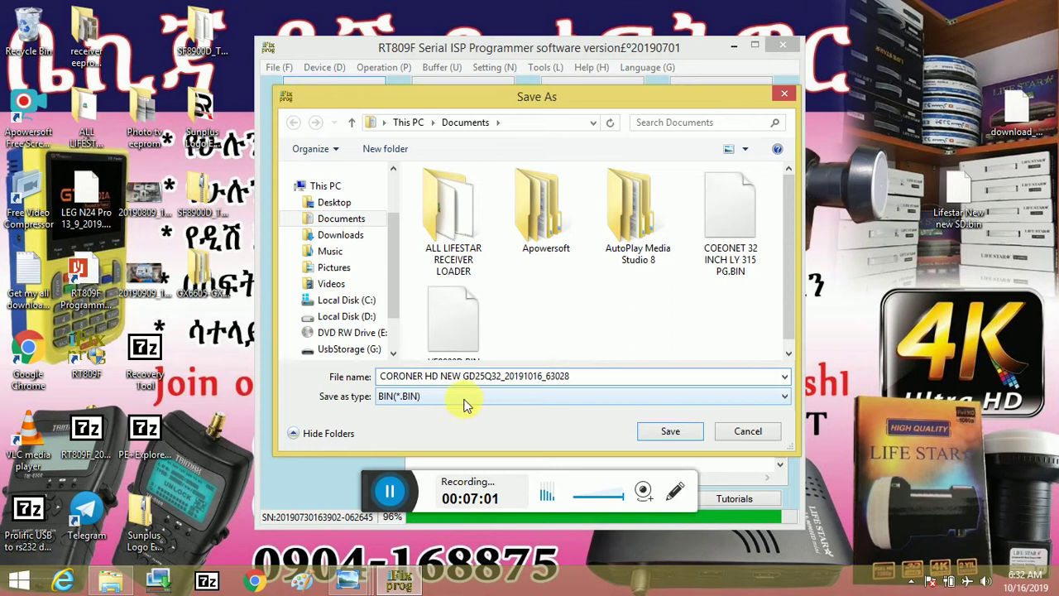
pyautogui.click(670, 431)
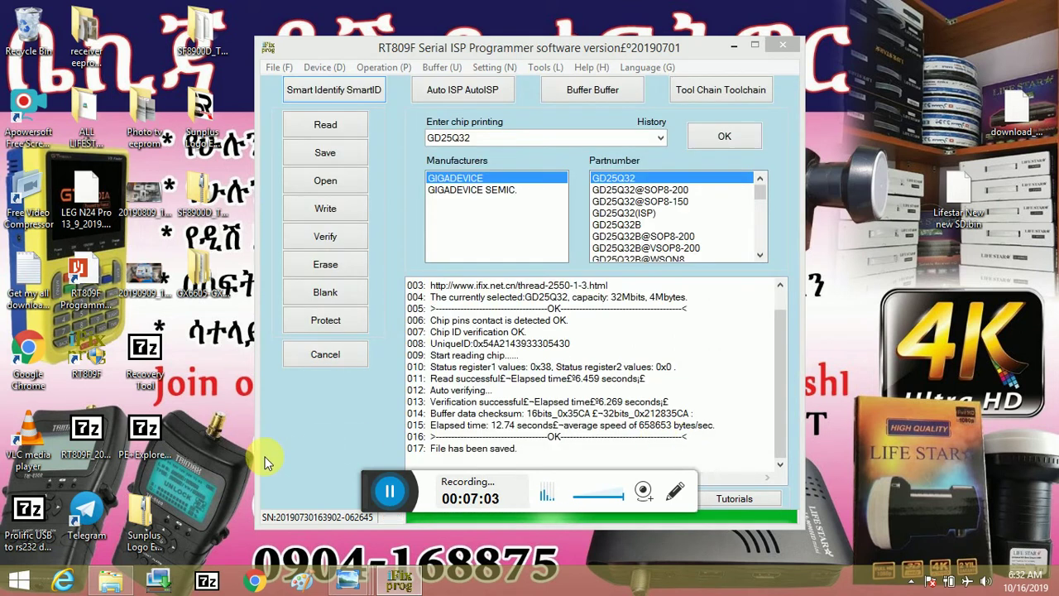
# Open the Documents folder in File Explorer and examine the properties of CORONER HD NEW GD25Q32_20191016_63028.BIN.
pyautogui.rightClick(135, 582)
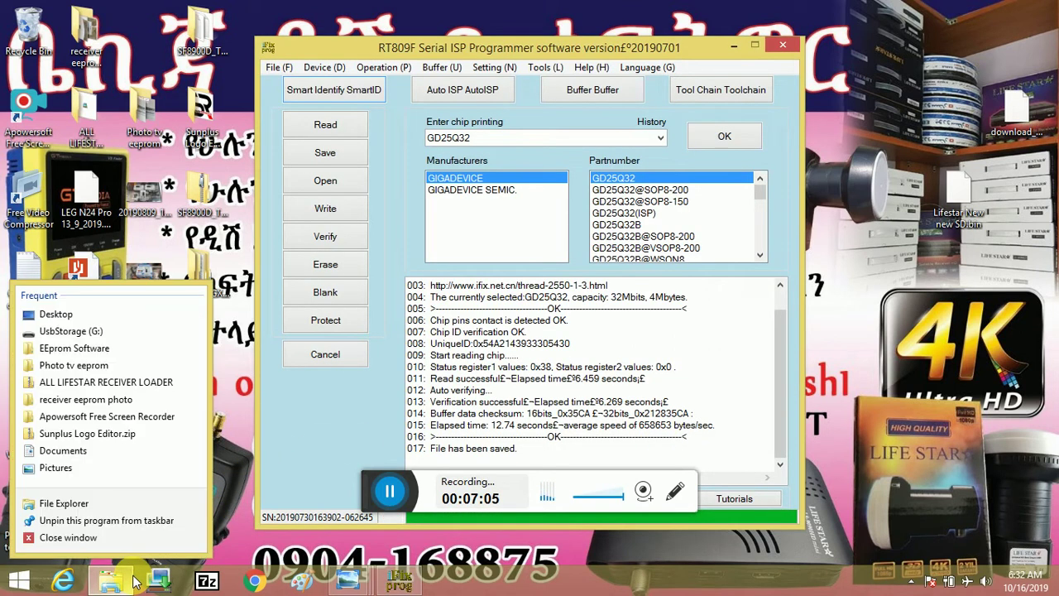
pyautogui.click(53, 503)
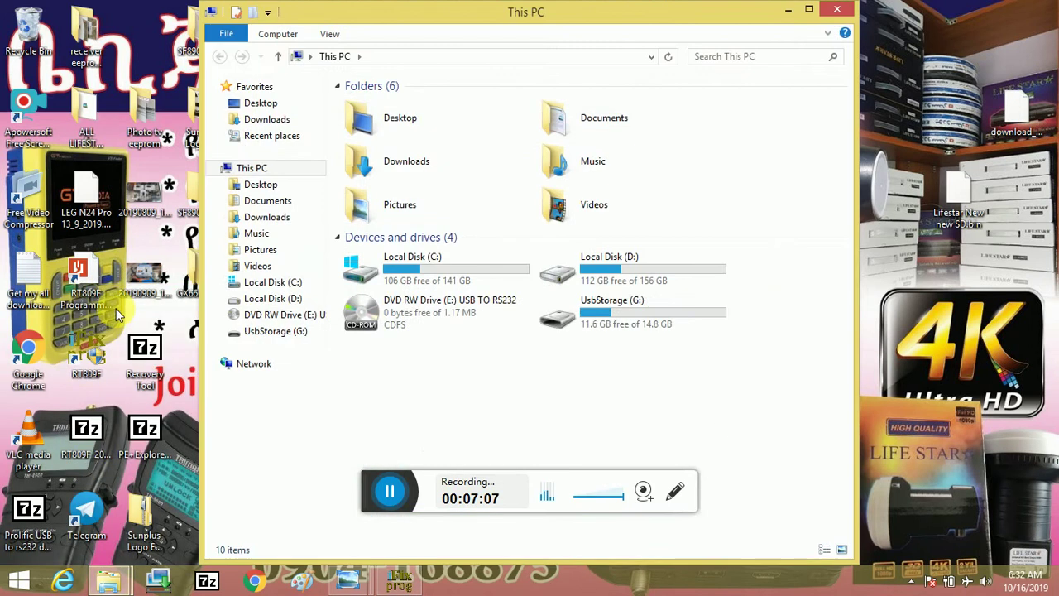
pyautogui.click(279, 207)
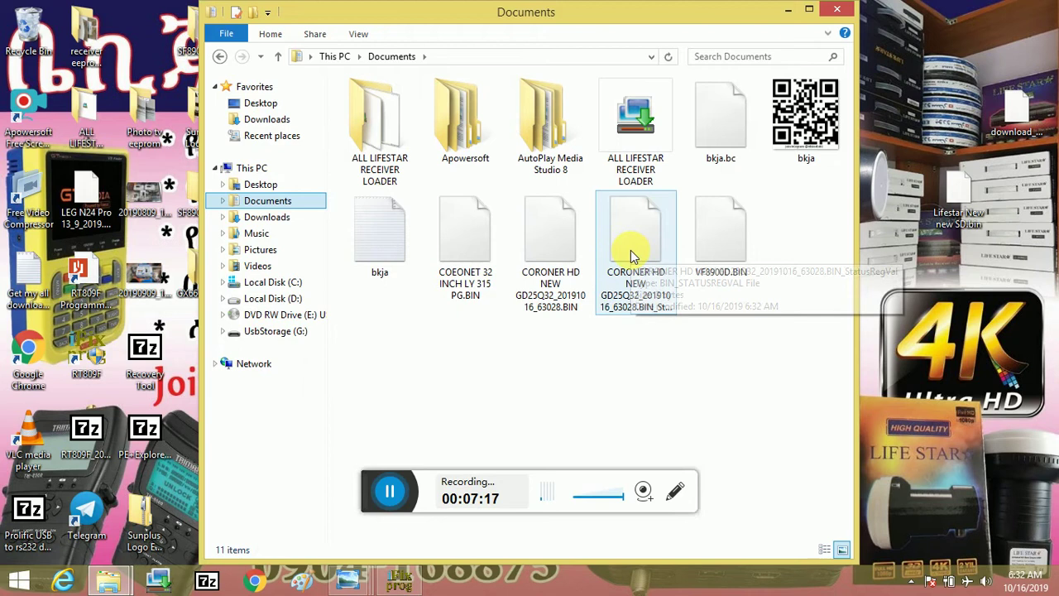
pyautogui.click(542, 245)
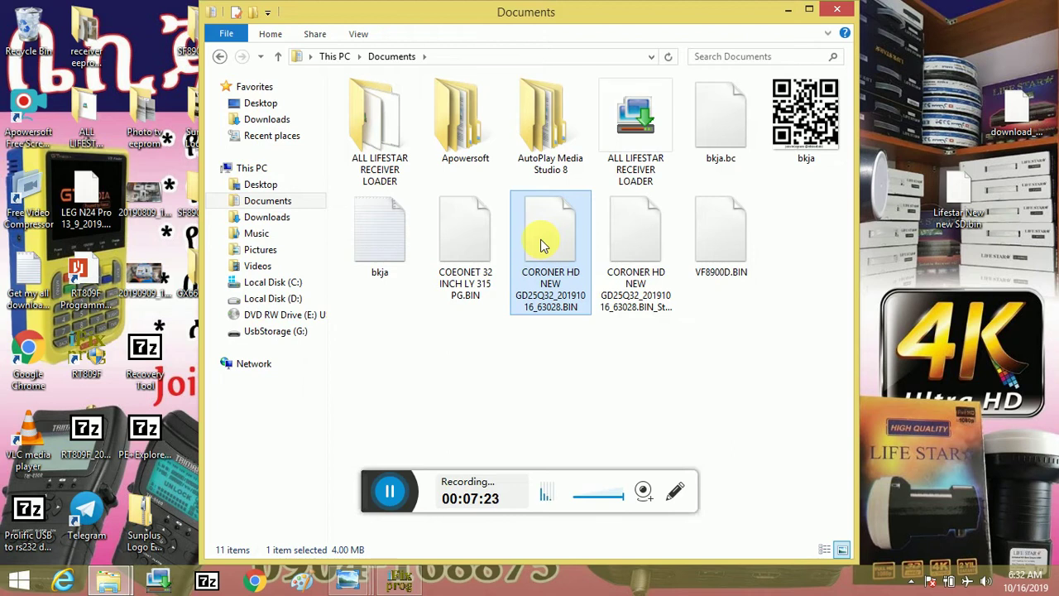
pyautogui.rightClick(541, 240)
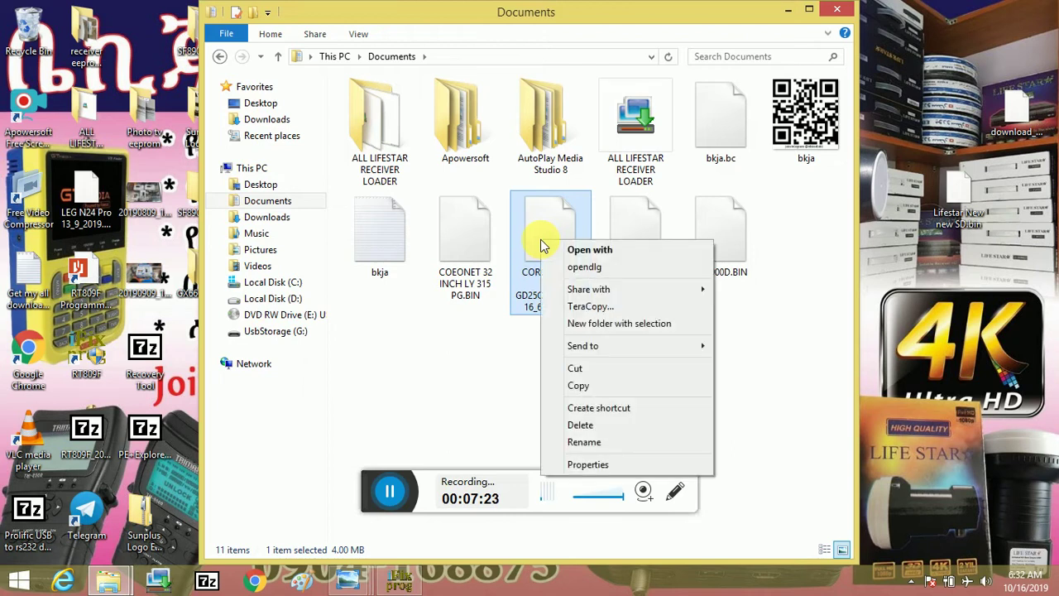
pyautogui.click(602, 465)
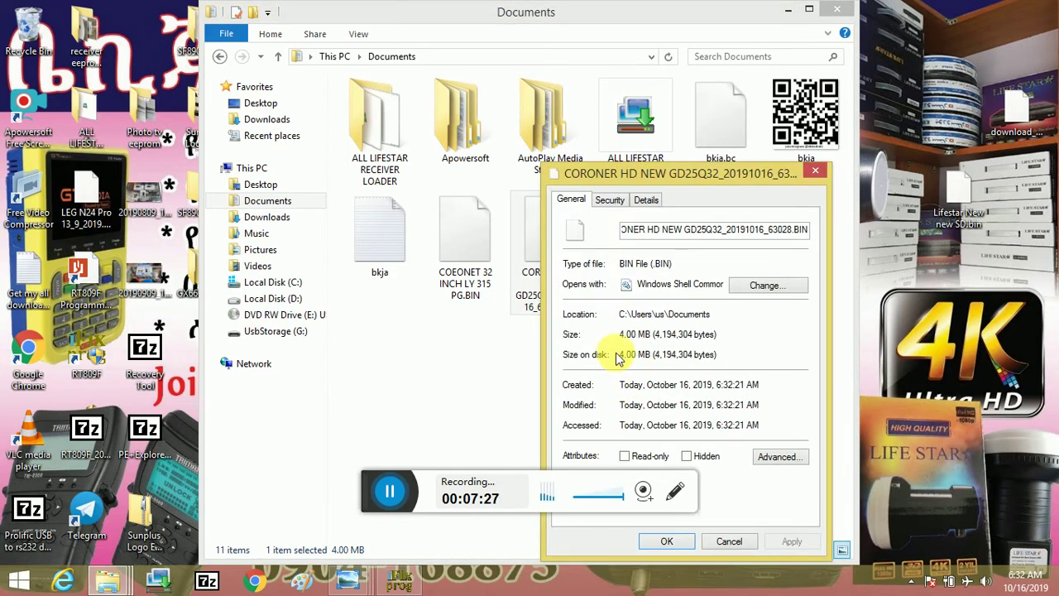
pyautogui.click(823, 171)
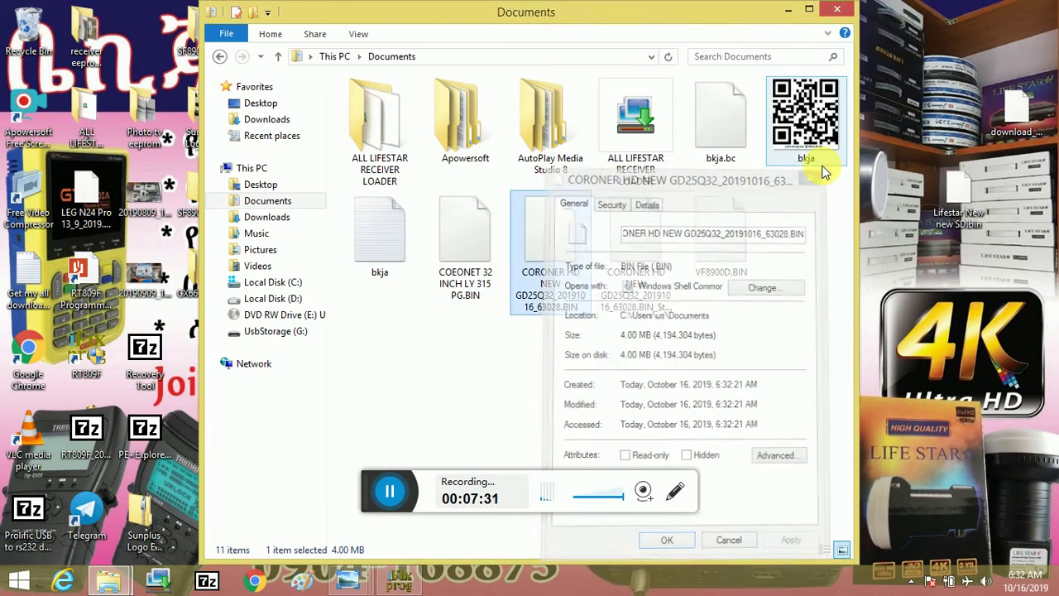
# Switch back to the RT809F programmer and identify the connected chip with Smart Identify.
pyautogui.click(398, 583)
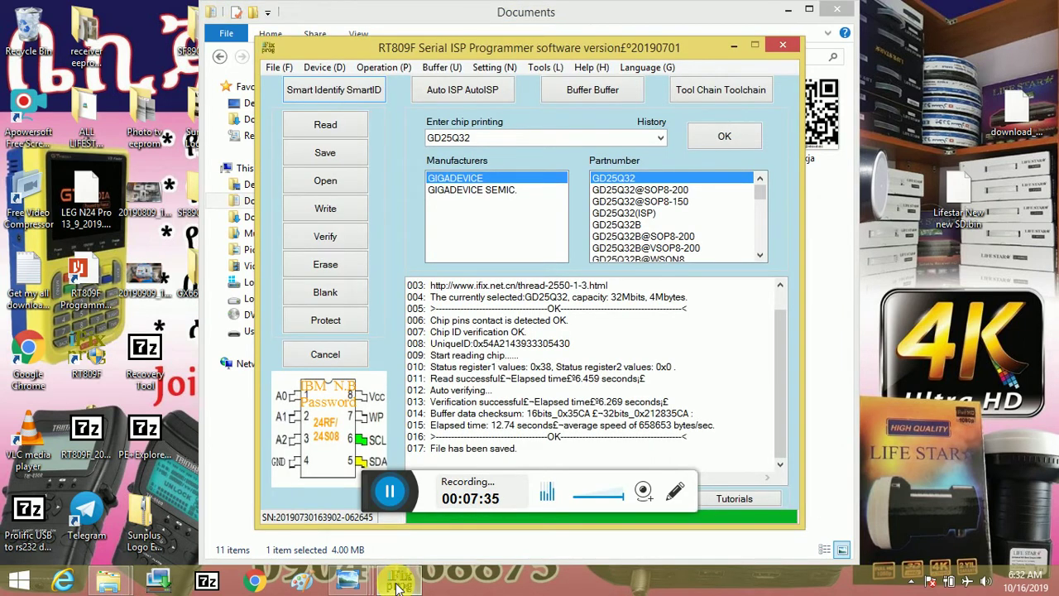
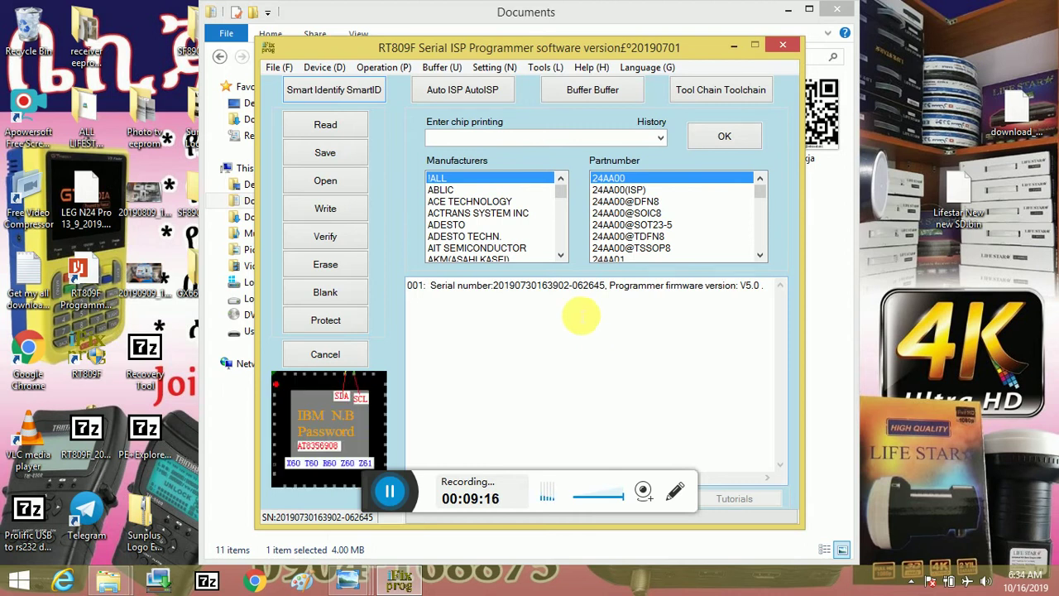
pyautogui.click(361, 101)
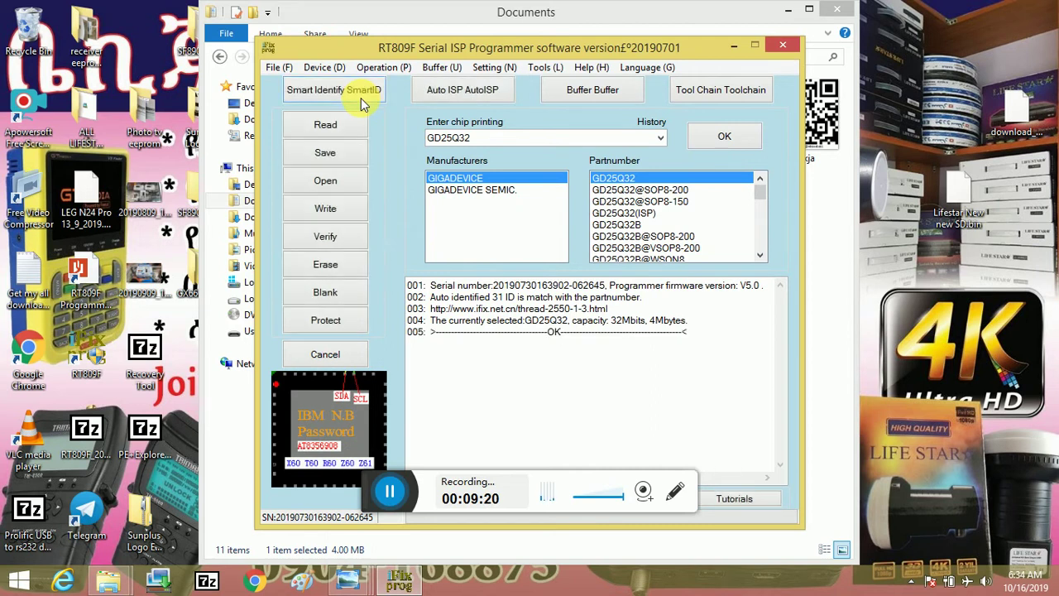
# Load CORONER HD NEW GD25Q32_20191016_63028.BIN from Documents and write it to the chip.
pyautogui.click(325, 181)
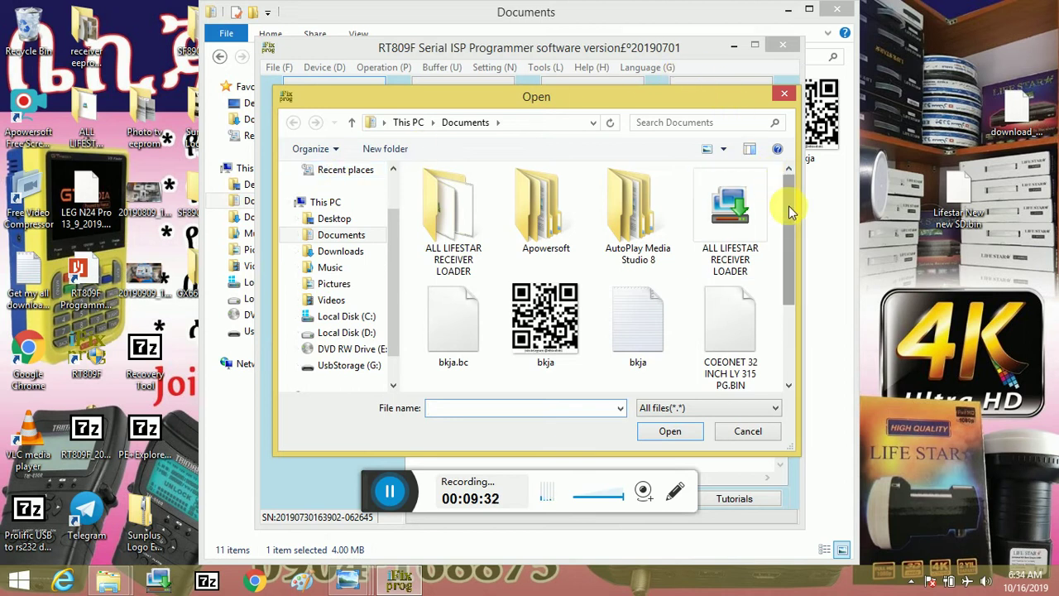
pyautogui.moveTo(789, 205); pyautogui.dragTo(798, 312)
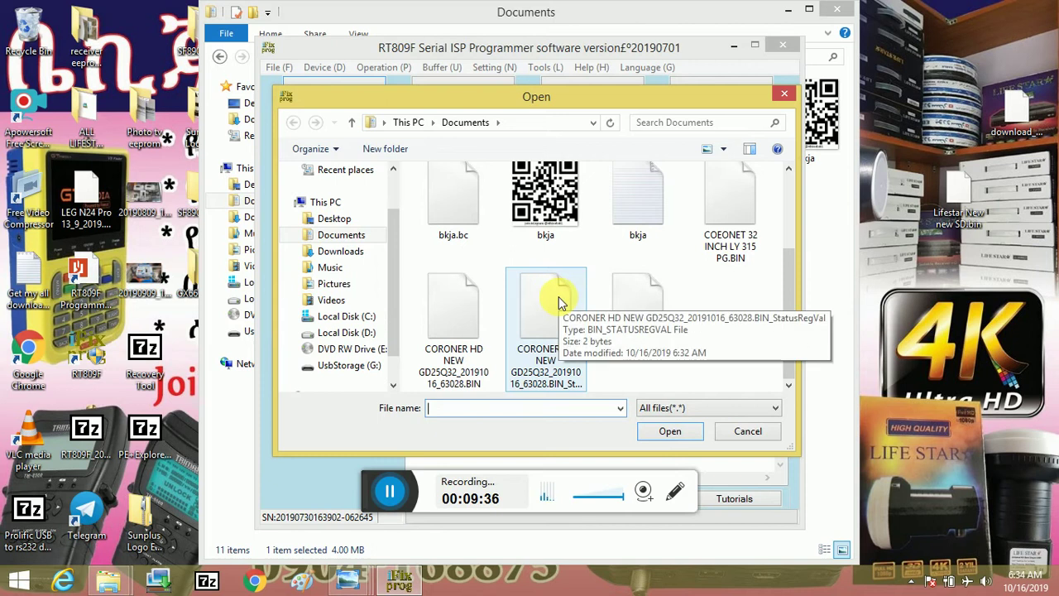
pyautogui.click(436, 318)
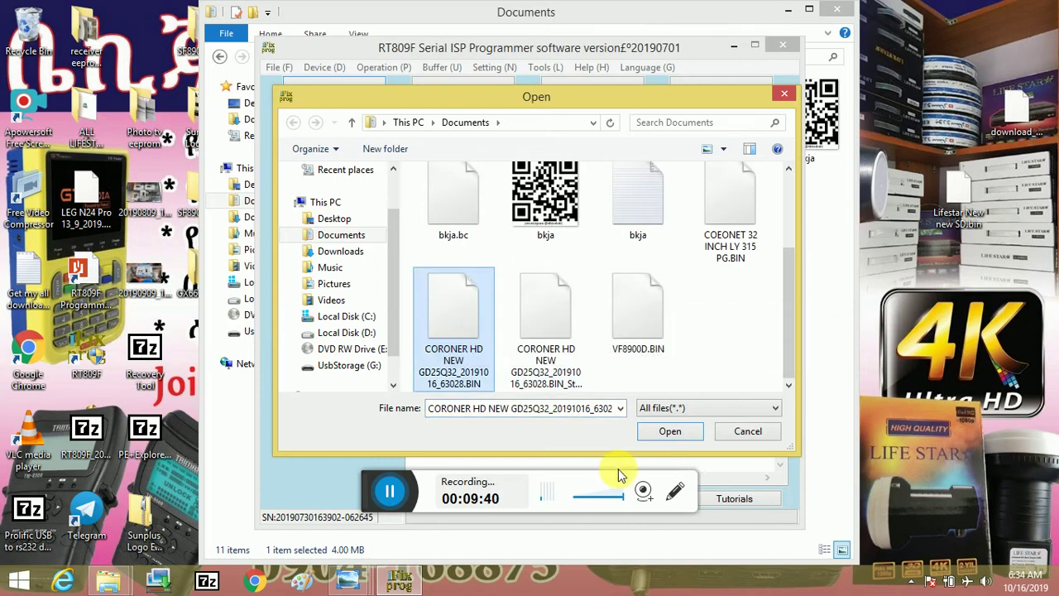
pyautogui.click(669, 432)
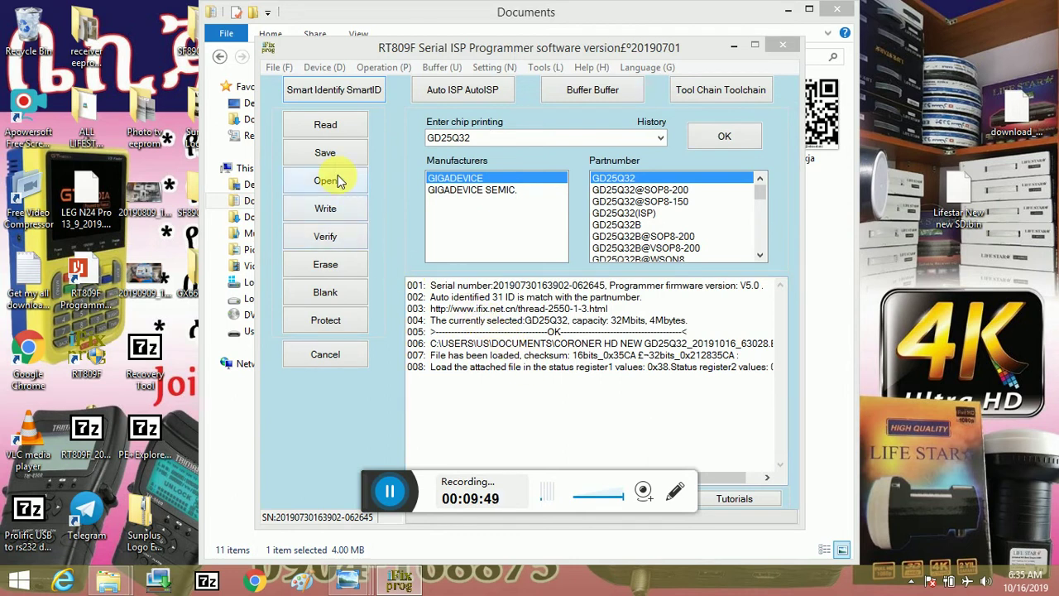
pyautogui.moveTo(342, 211)
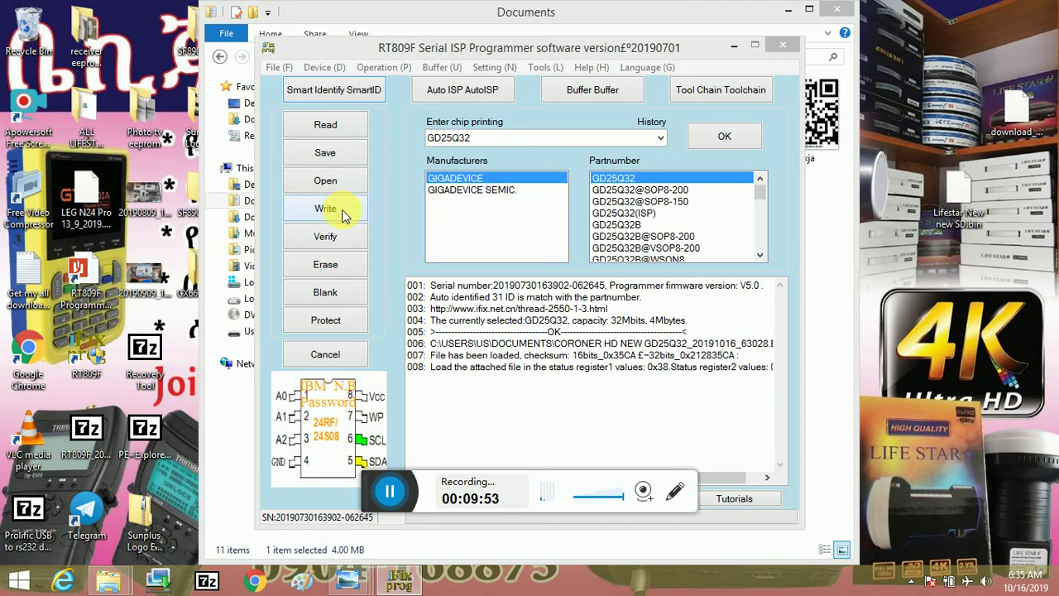
pyautogui.click(325, 208)
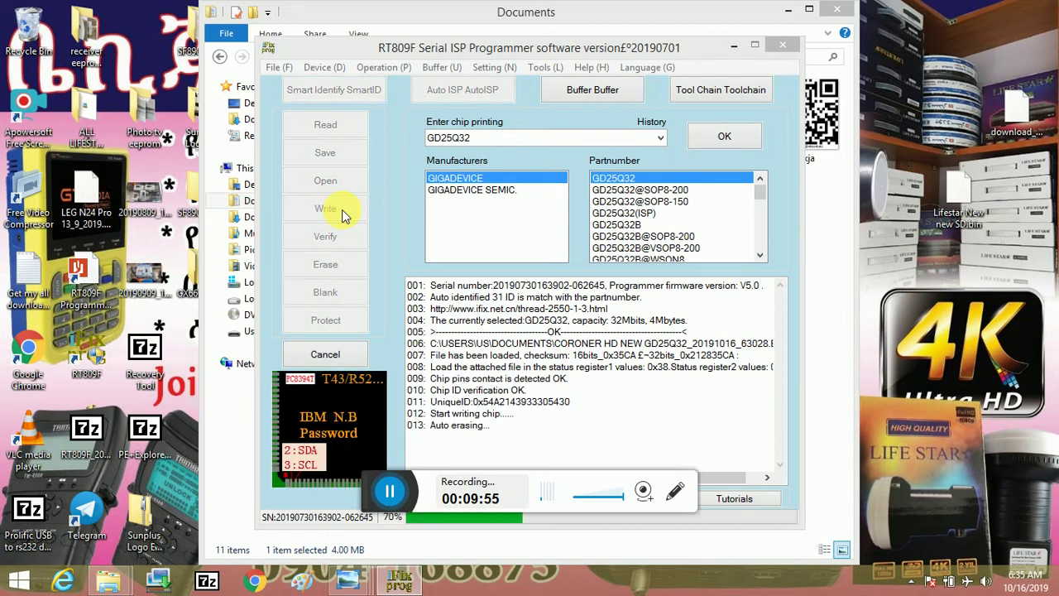